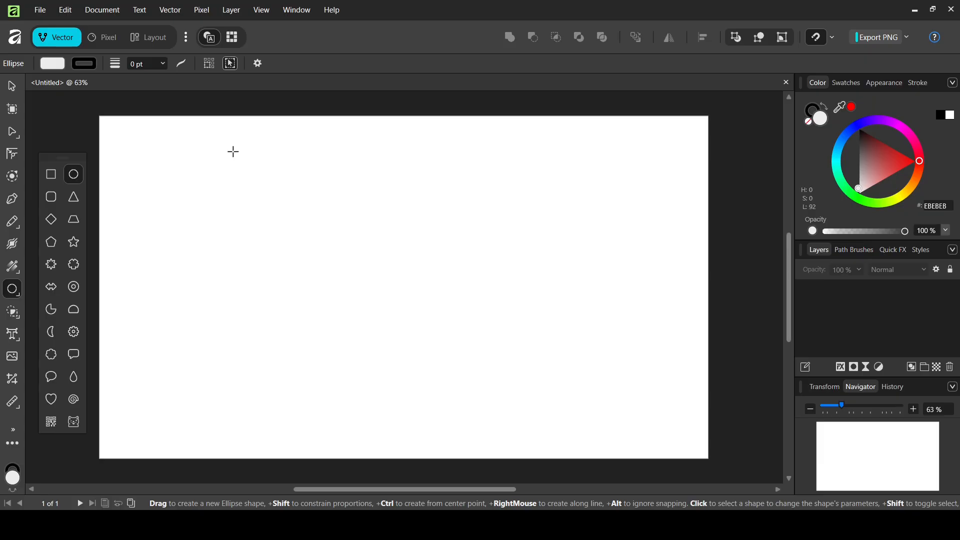
Draw a large circle on the page with no fill and a 1 pt stroke.
drag(233, 151, 541, 405)
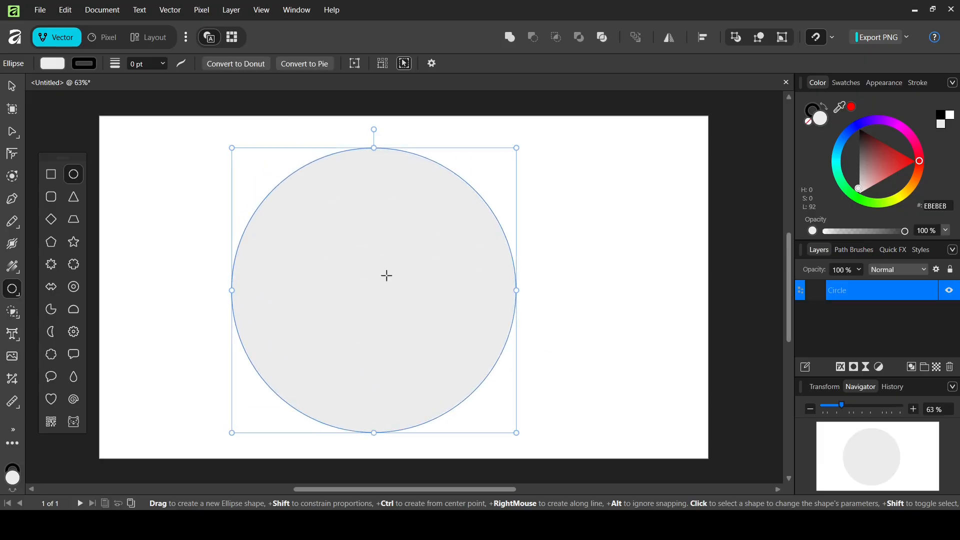
click(50, 64)
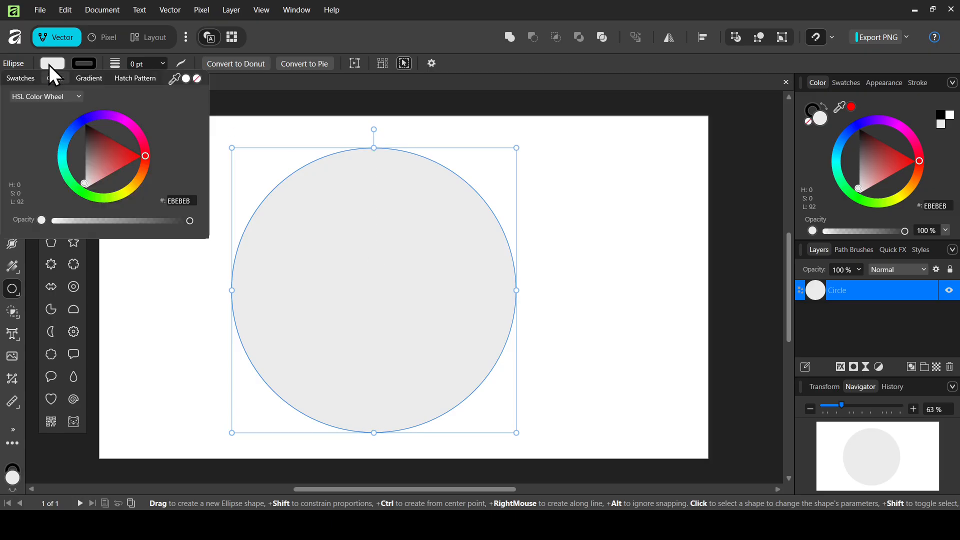
click(198, 81)
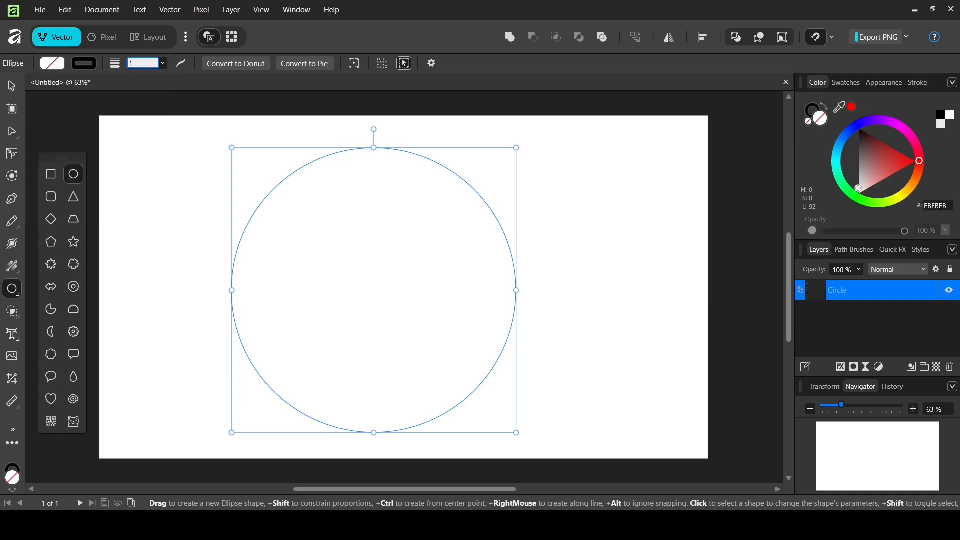
key(Return)
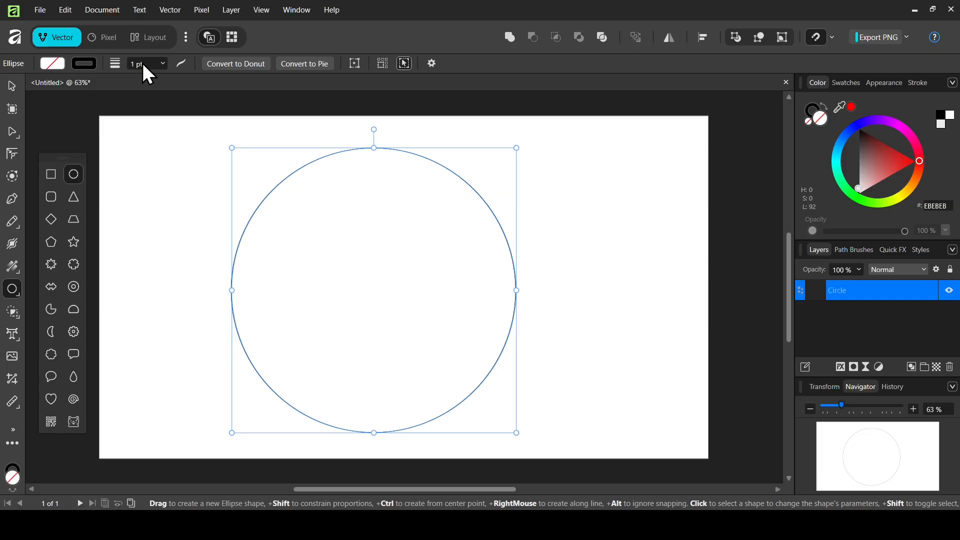
click(16, 85)
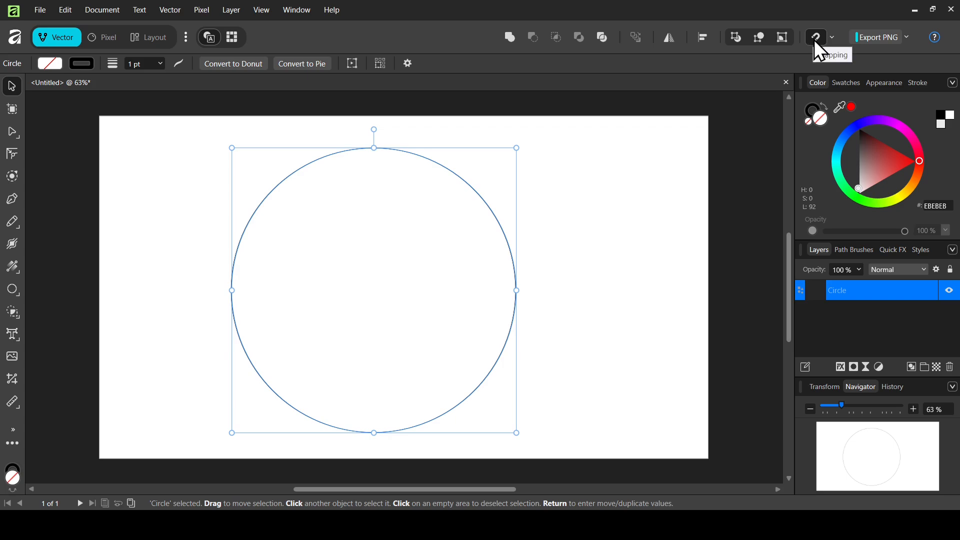
Enable snapping, duplicate the circle, shrink the copy and snap it to the large circle's right edge.
click(832, 36)
drag(400, 236, 428, 236)
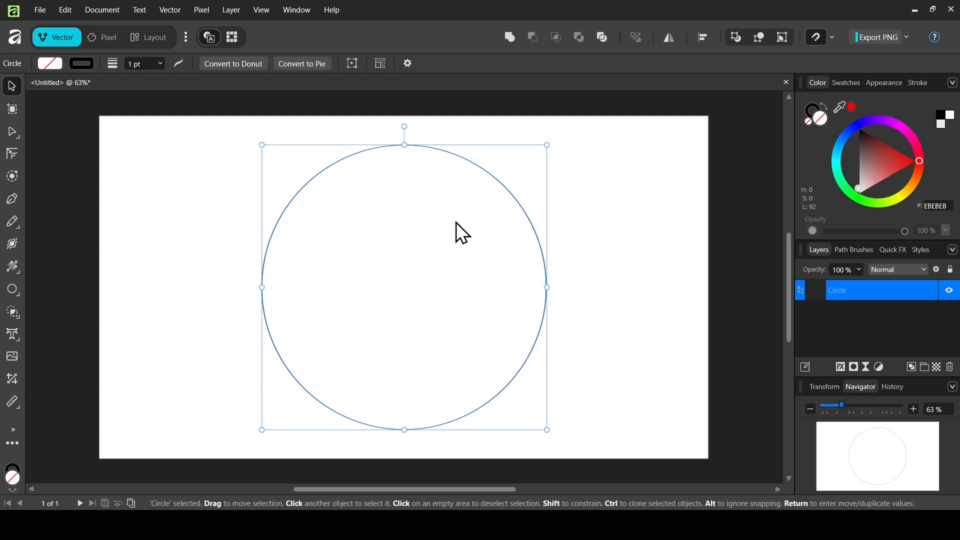
key(ctrl+j)
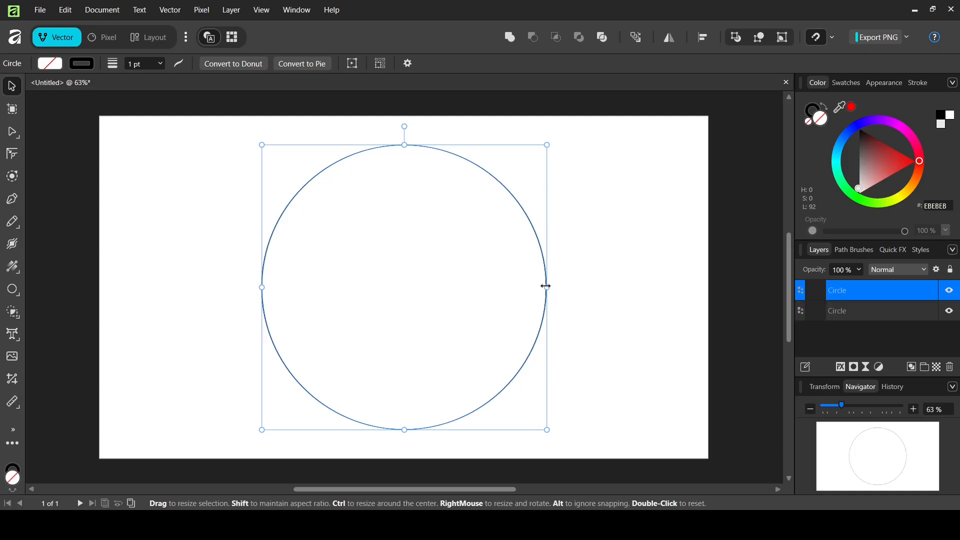
drag(546, 286, 511, 288)
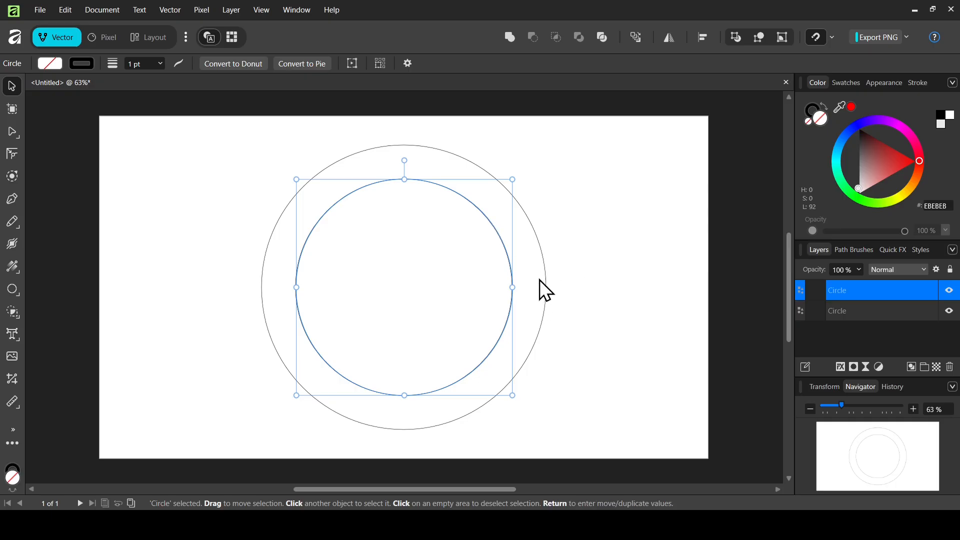
drag(509, 270, 531, 269)
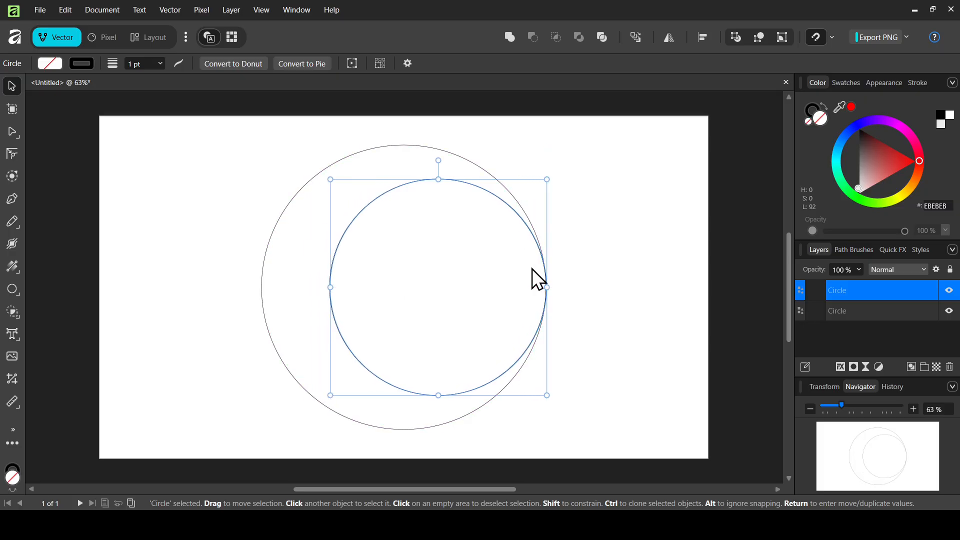
Duplicate the small inner circle and snap the copy to the large circle's left edge.
click(586, 221)
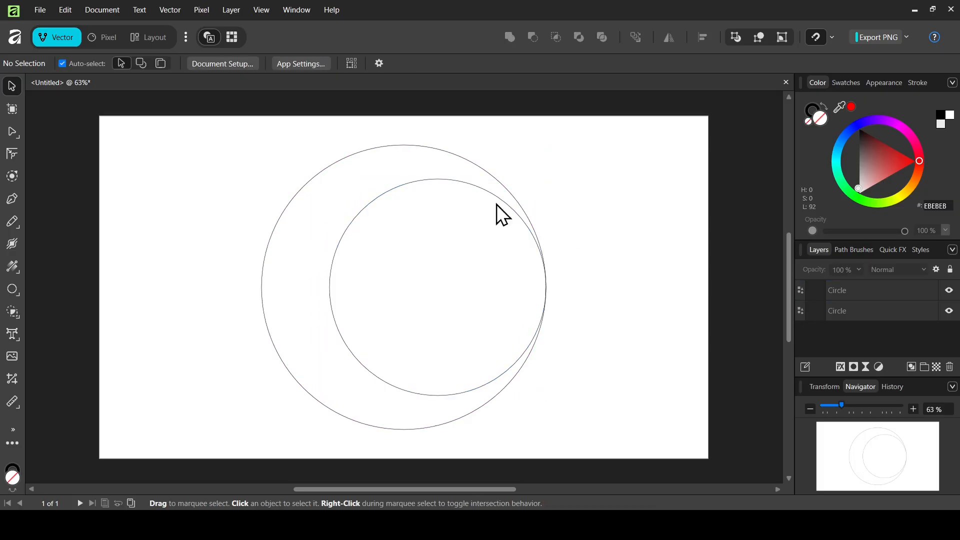
click(438, 180)
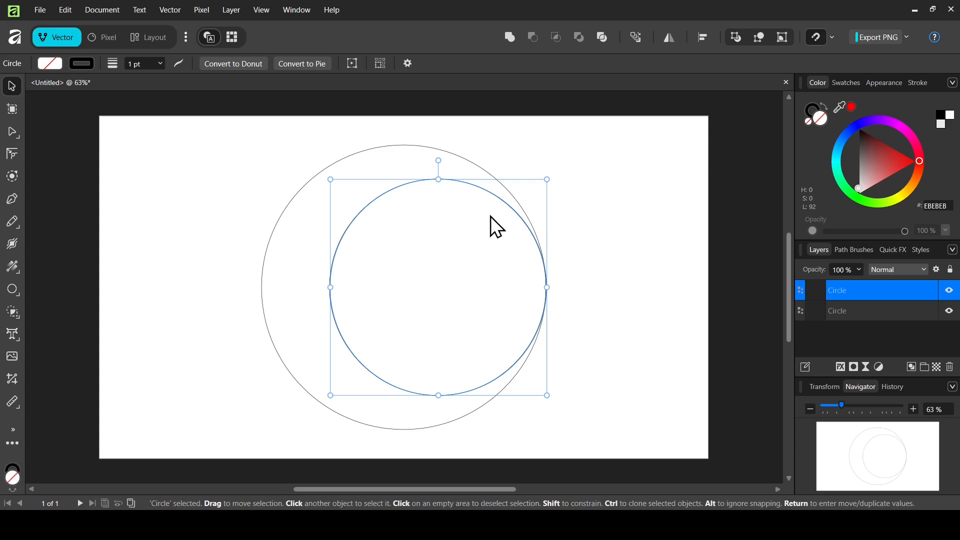
key(ctrl+j)
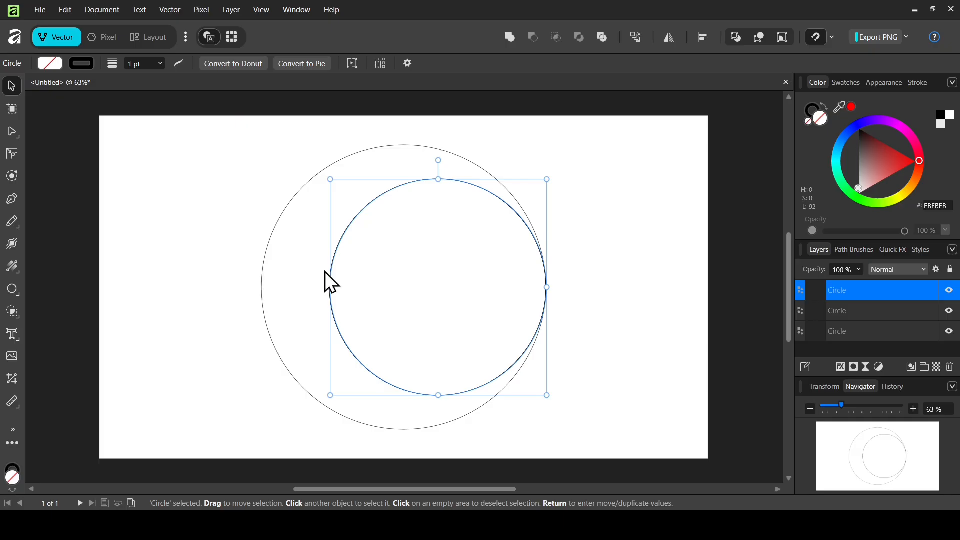
drag(423, 275, 411, 253)
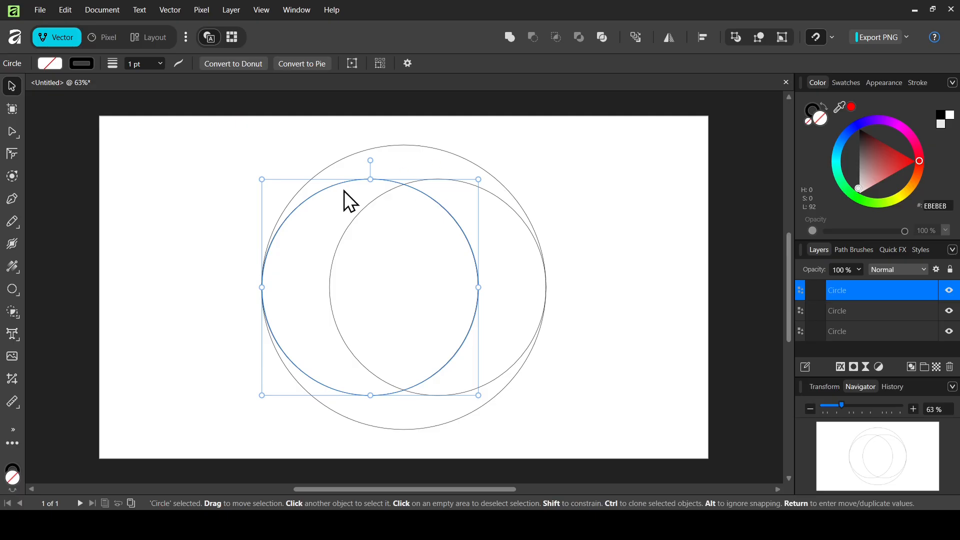
Duplicate both small circles, rotate the pair to top and bottom, then select all circles.
shift+click(494, 196)
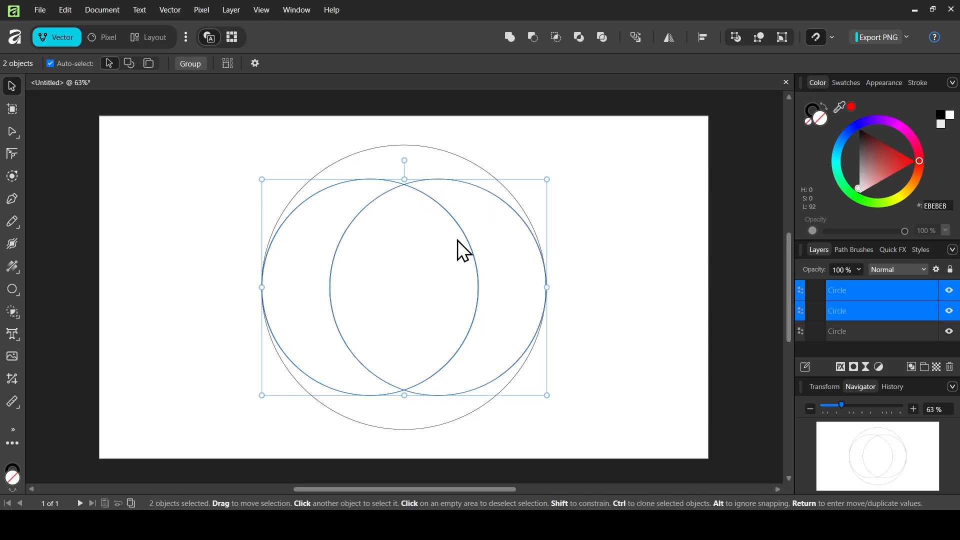
key(ctrl+d)
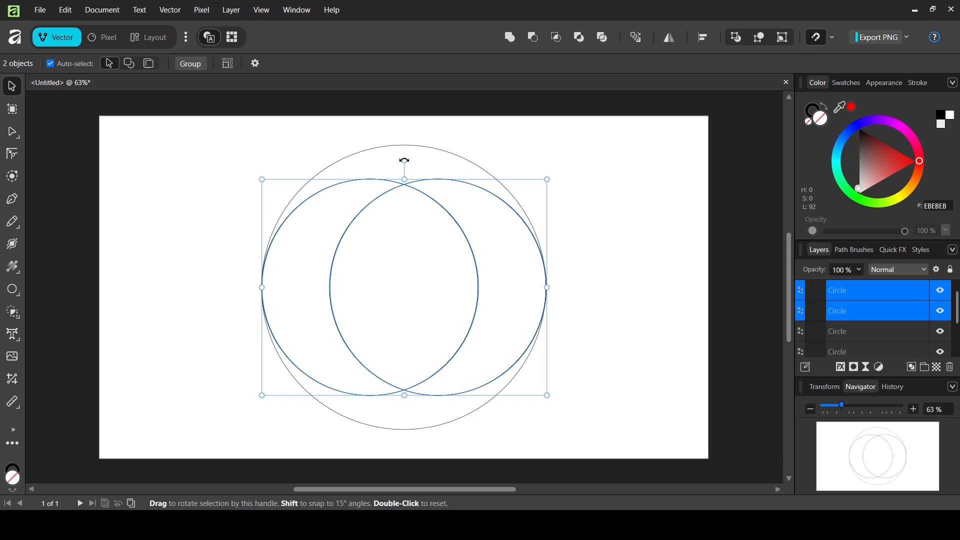
drag(404, 160, 486, 285)
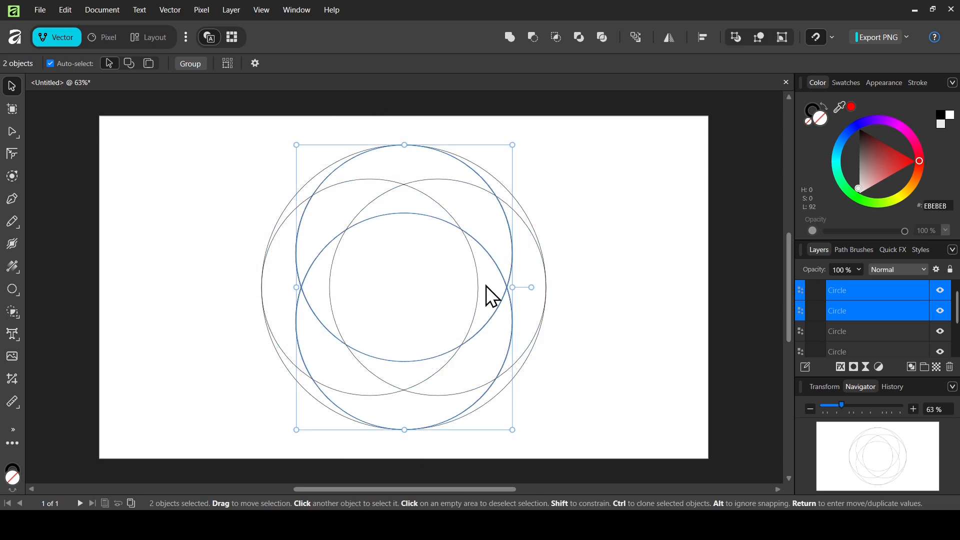
drag(191, 126, 588, 442)
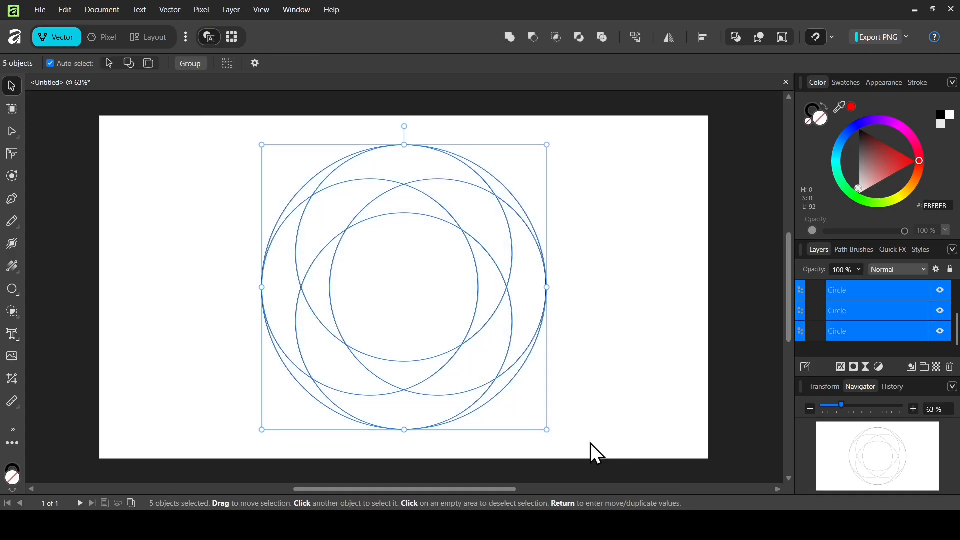
Use the Shape Builder Tool to keep only the crescent region from the overlapping circles.
click(8, 310)
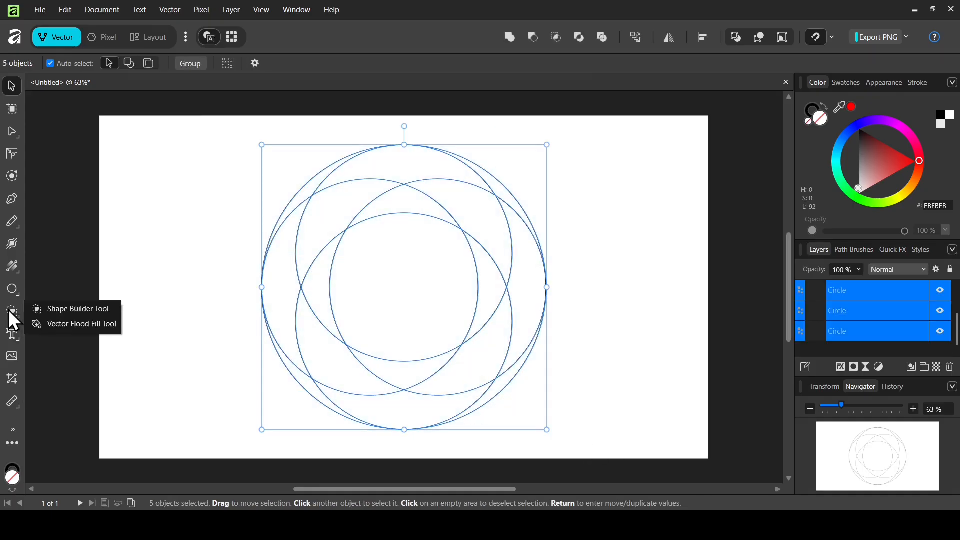
click(82, 309)
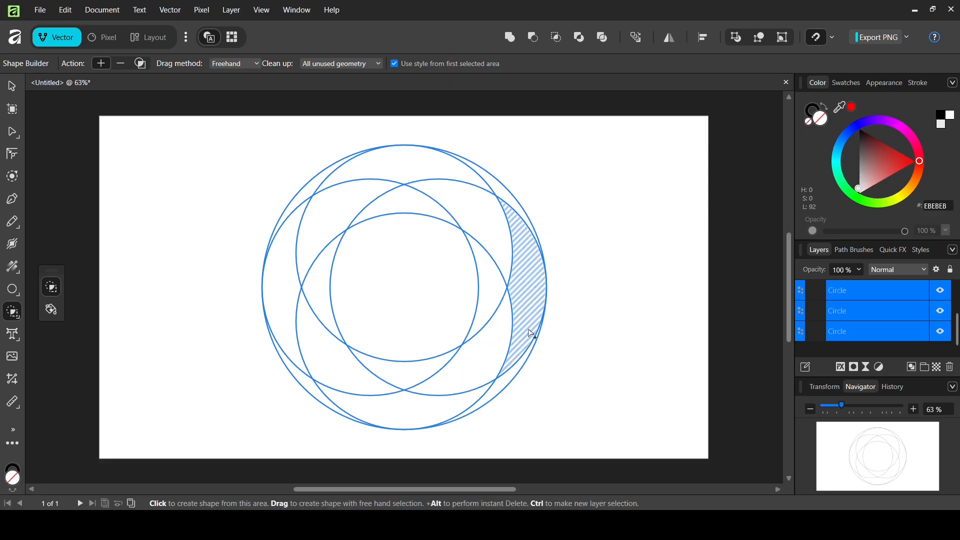
mouse_move(524, 347)
mouse_down()
mouse_move(487, 229)
mouse_move(441, 201)
mouse_move(400, 198)
mouse_up()
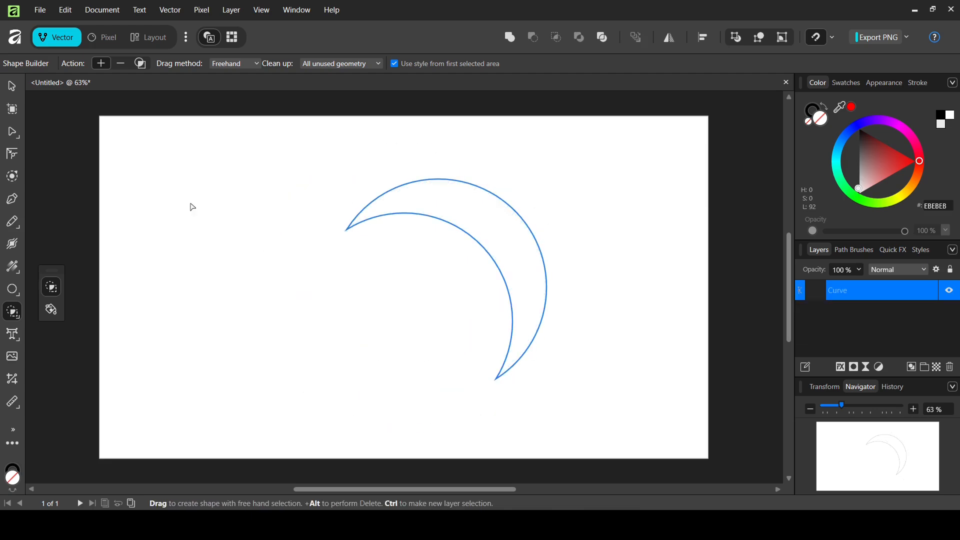
click(18, 266)
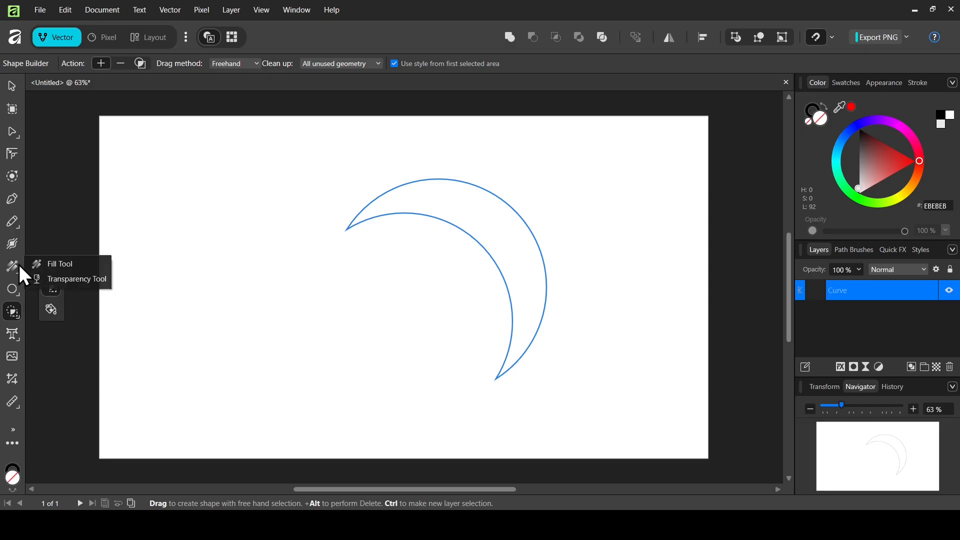
Give the crescent a linear gradient fill whose start stop is deep navy.
click(56, 265)
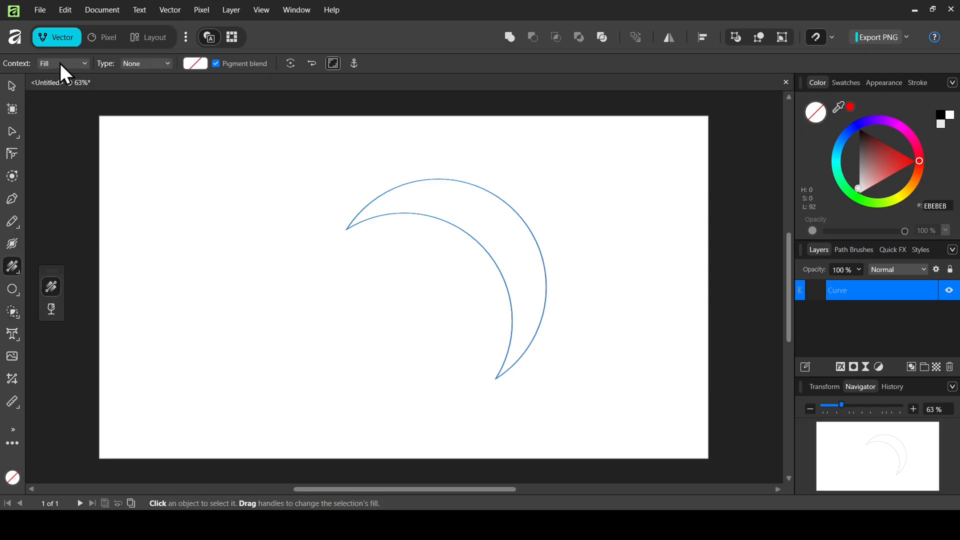
click(144, 64)
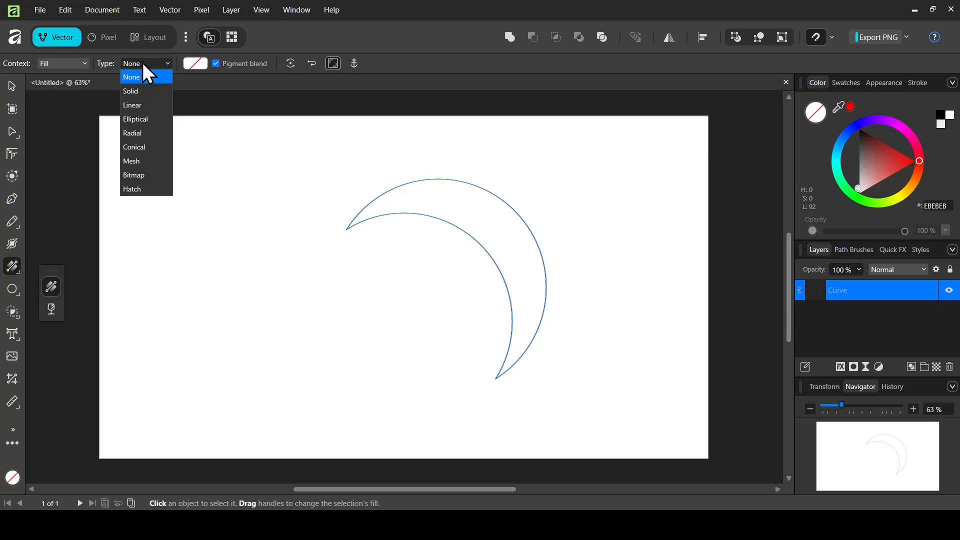
click(140, 105)
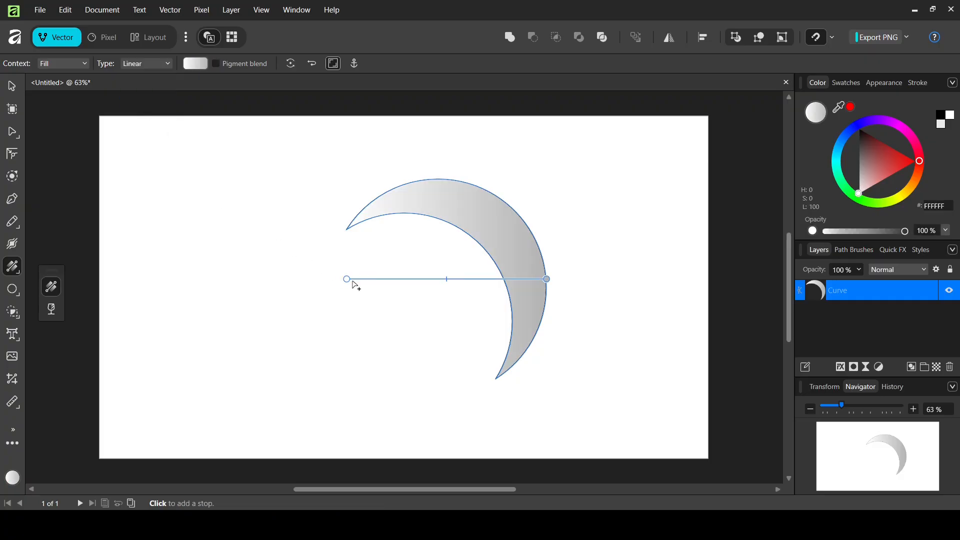
drag(348, 278, 350, 228)
click(844, 141)
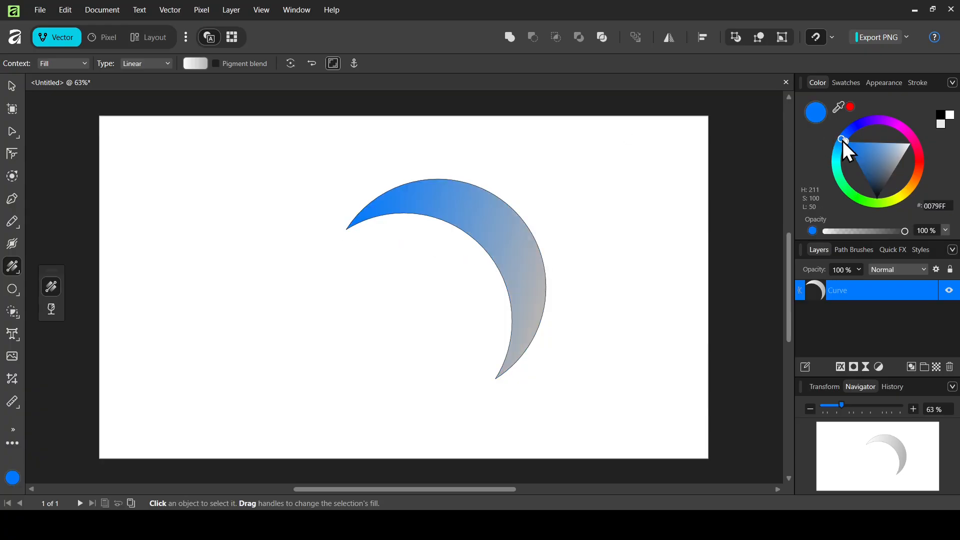
click(845, 138)
click(873, 163)
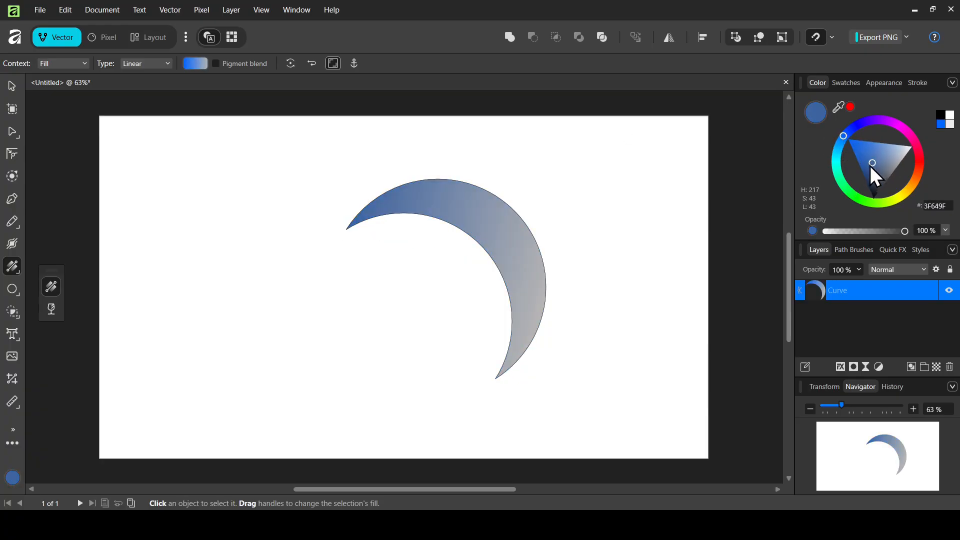
drag(871, 167, 858, 166)
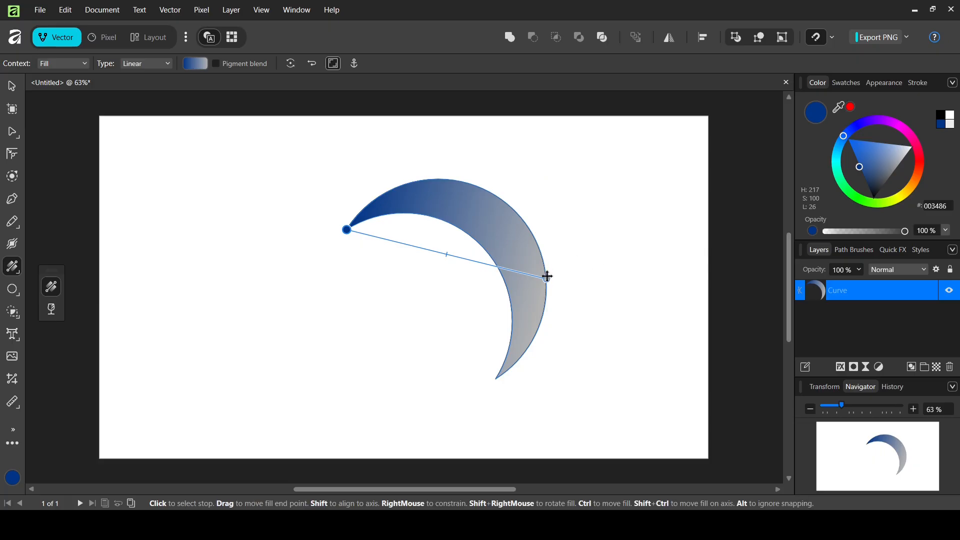
Put the same dark blue end stop at the lower tip and add two brighter blue middle stops.
drag(545, 277, 495, 377)
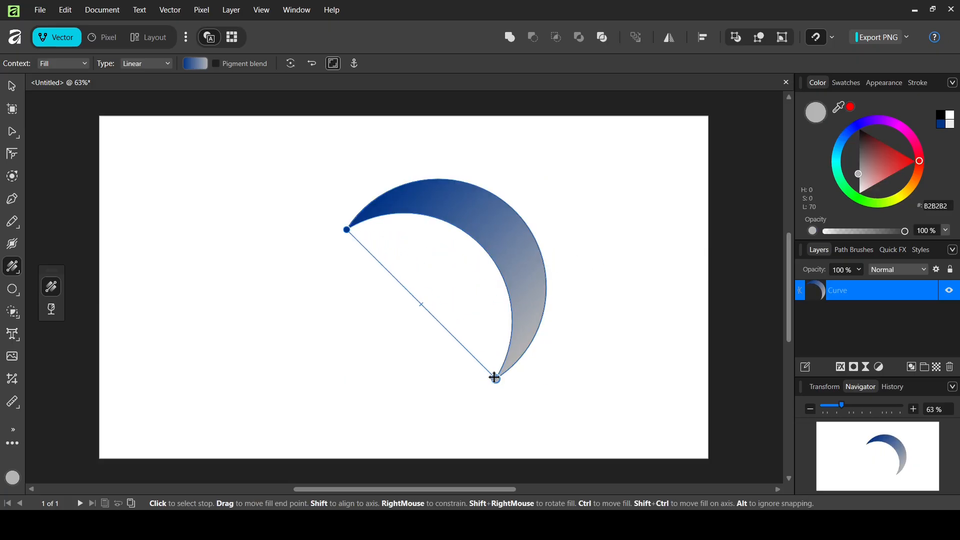
click(940, 125)
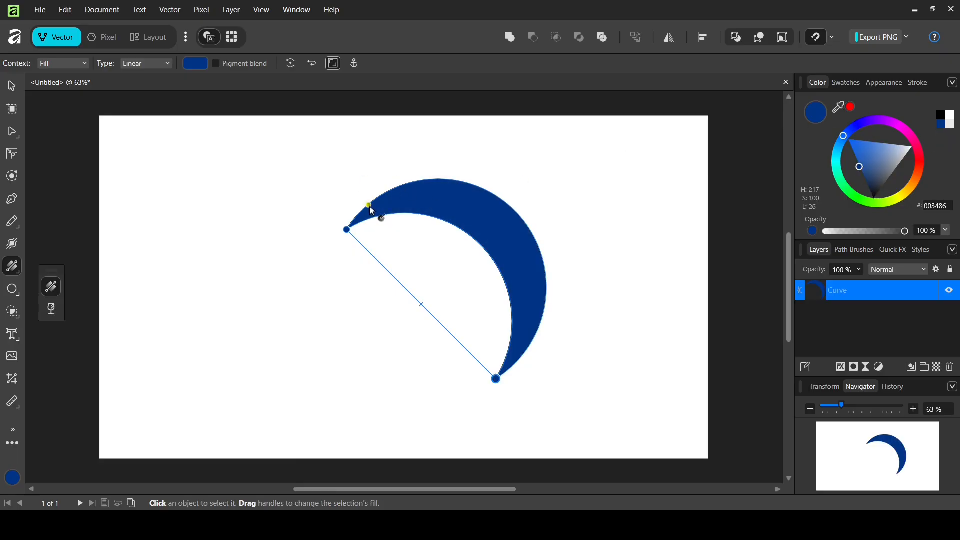
click(400, 284)
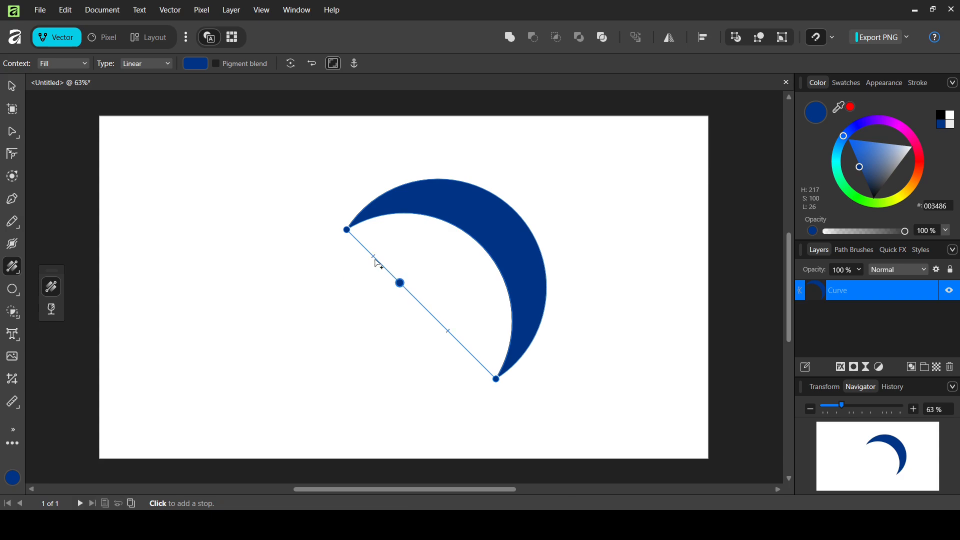
mouse_move(862, 143)
mouse_down()
mouse_move(836, 134)
mouse_move(839, 144)
mouse_up()
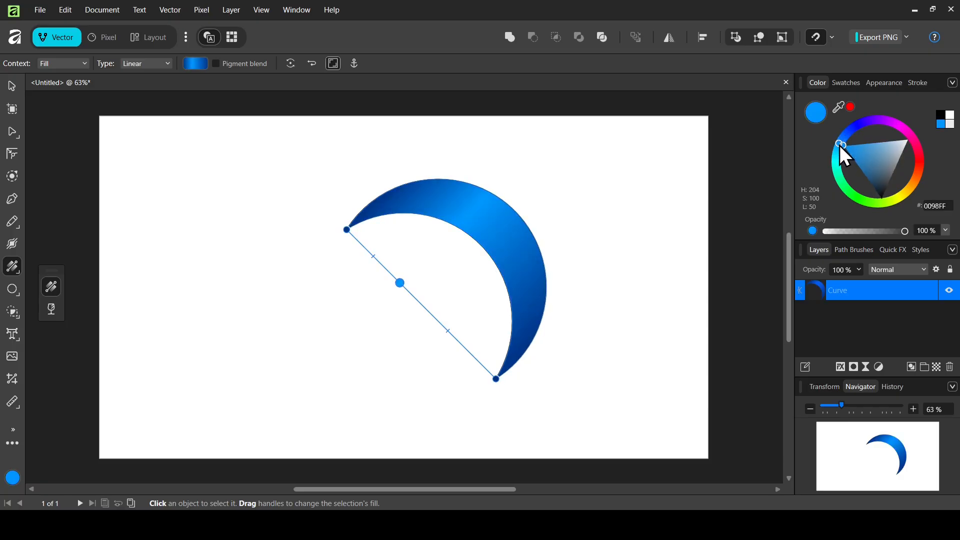
click(457, 341)
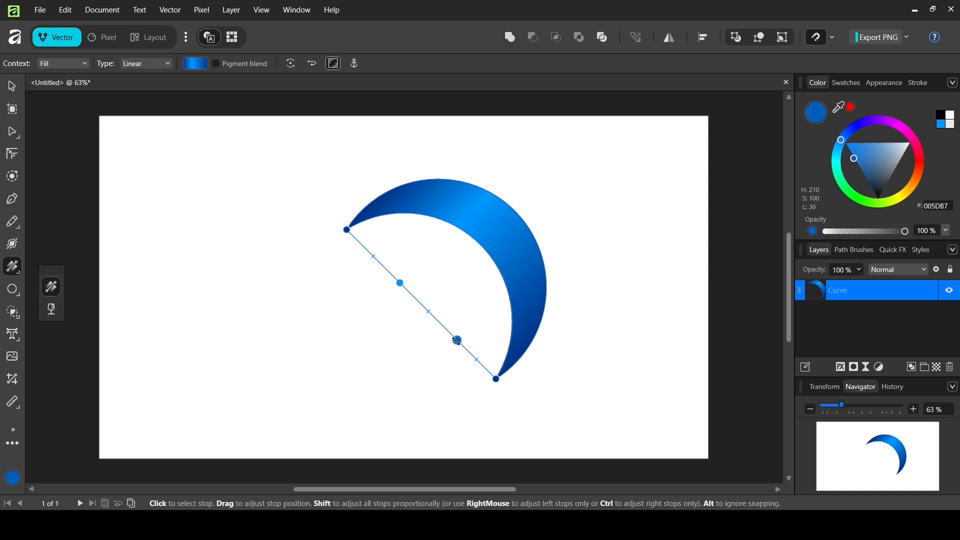
mouse_move(852, 156)
mouse_down()
mouse_move(855, 132)
mouse_move(829, 128)
mouse_move(842, 149)
mouse_up()
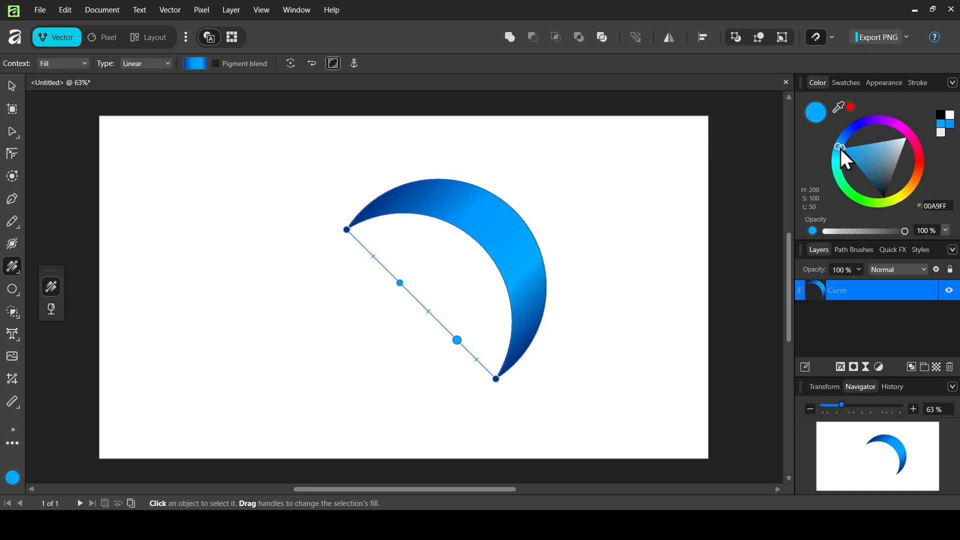
Enable the crescent's transform origin and move it left of centre, to the ring's middle.
click(13, 84)
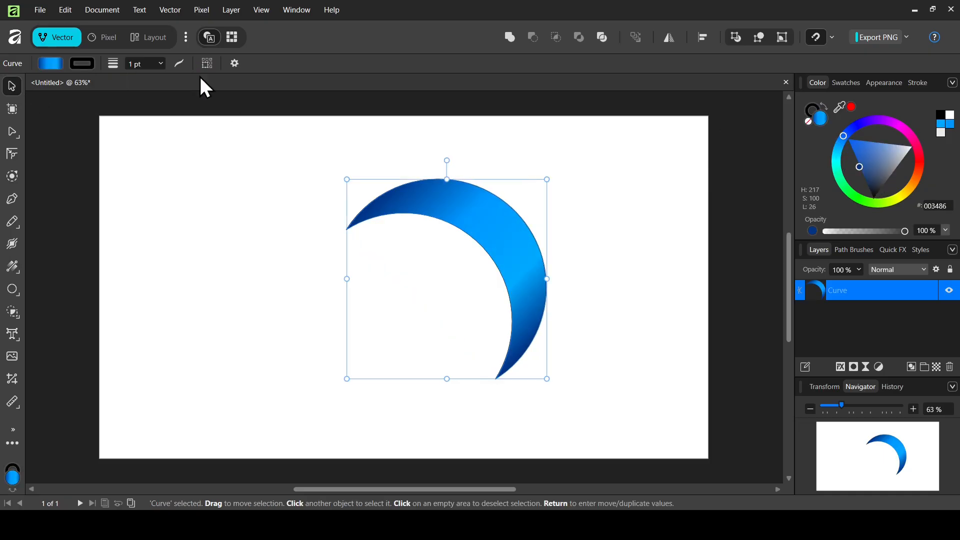
click(236, 63)
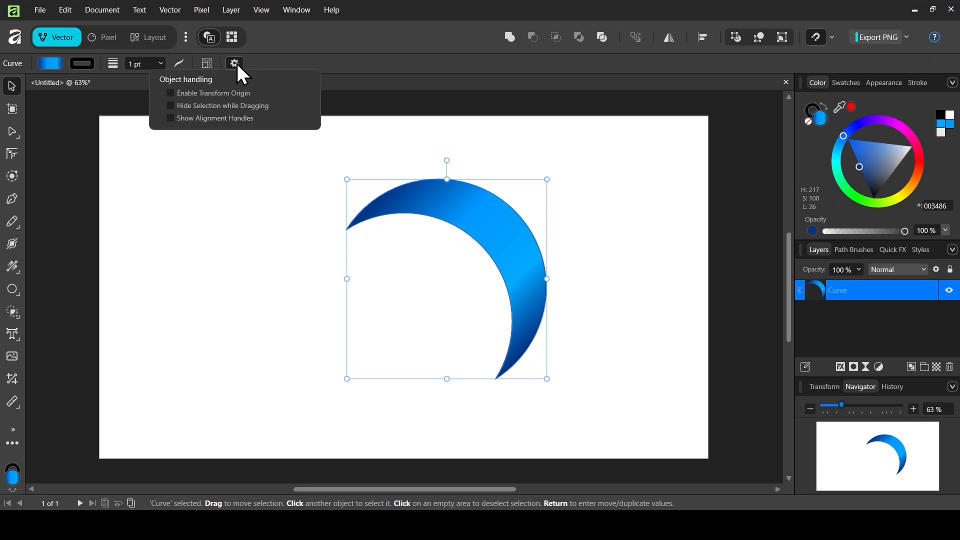
click(223, 94)
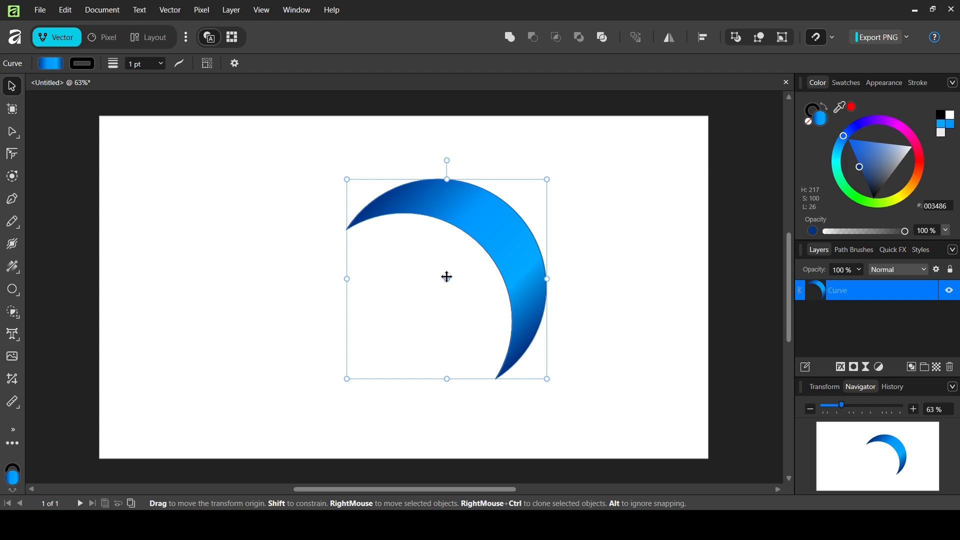
drag(447, 276, 406, 290)
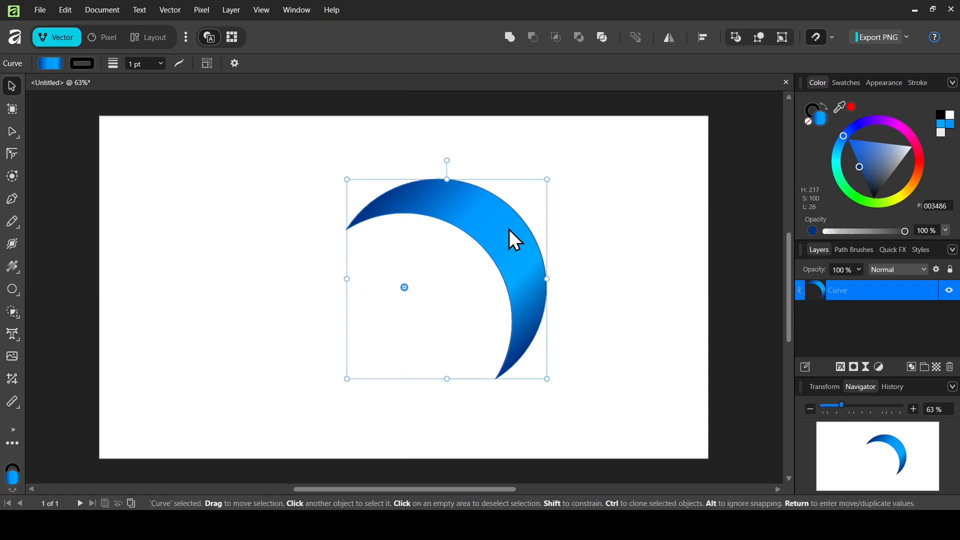
key(Return)
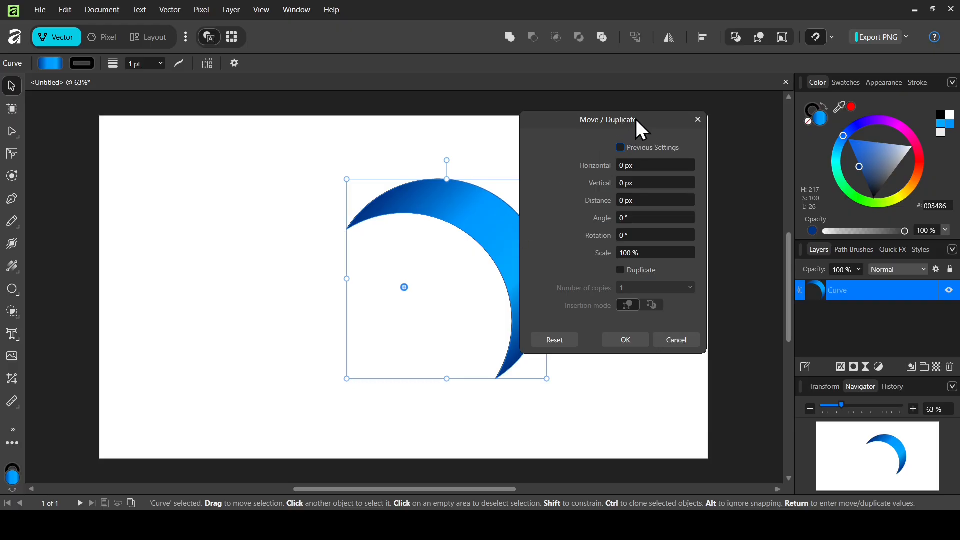
Make 3 duplicates of the crescent rotated 90° each, then group all four crescents.
drag(636, 120, 640, 127)
click(644, 277)
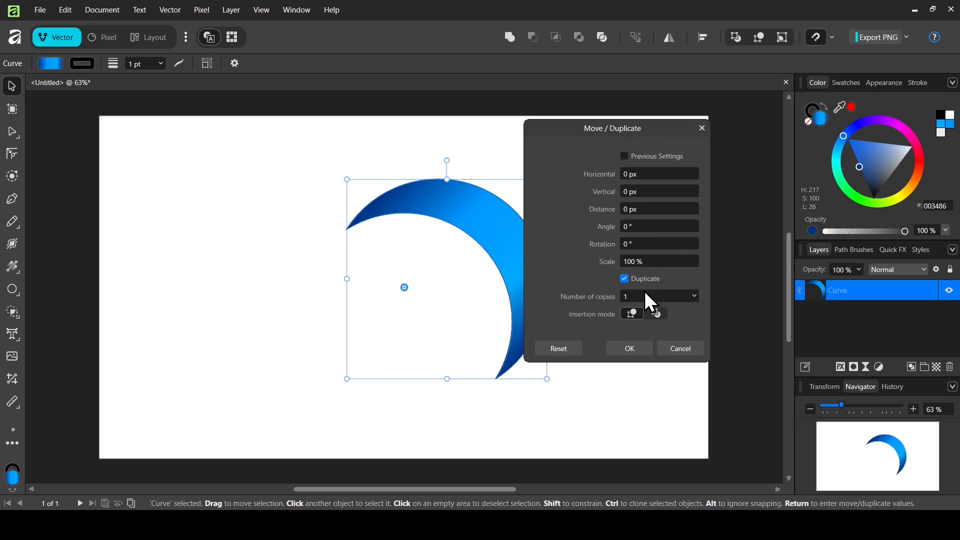
double_click(644, 296)
text(3)
double_click(655, 243)
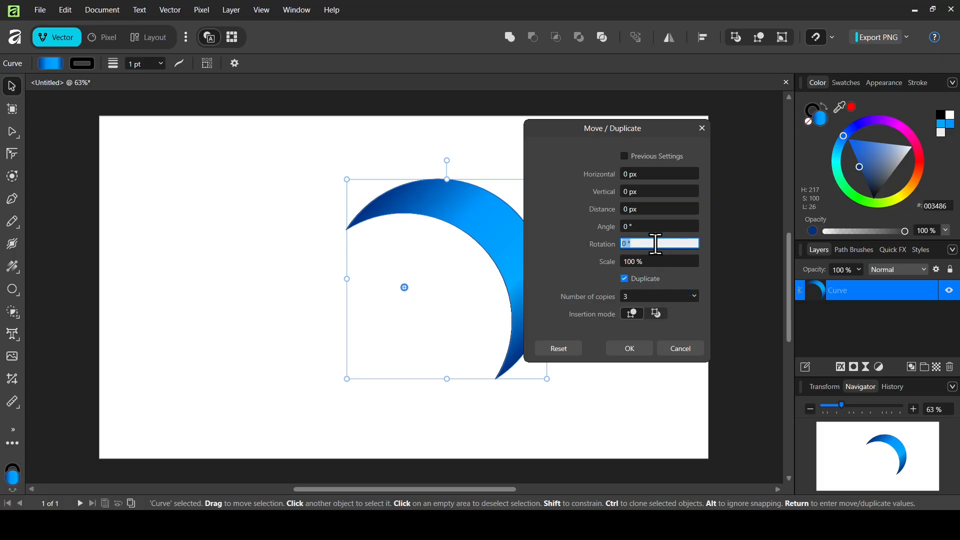
text(90)
key(Return)
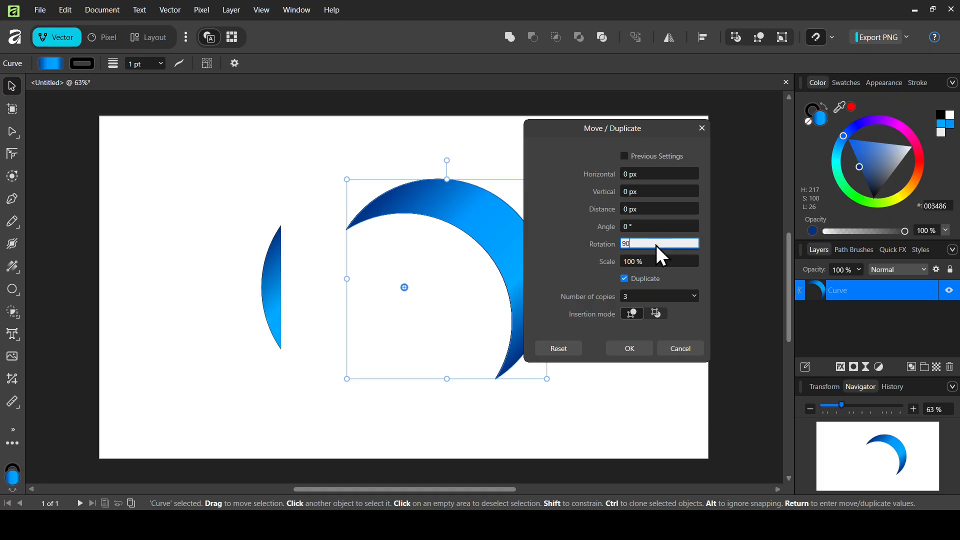
click(637, 350)
drag(196, 116, 587, 467)
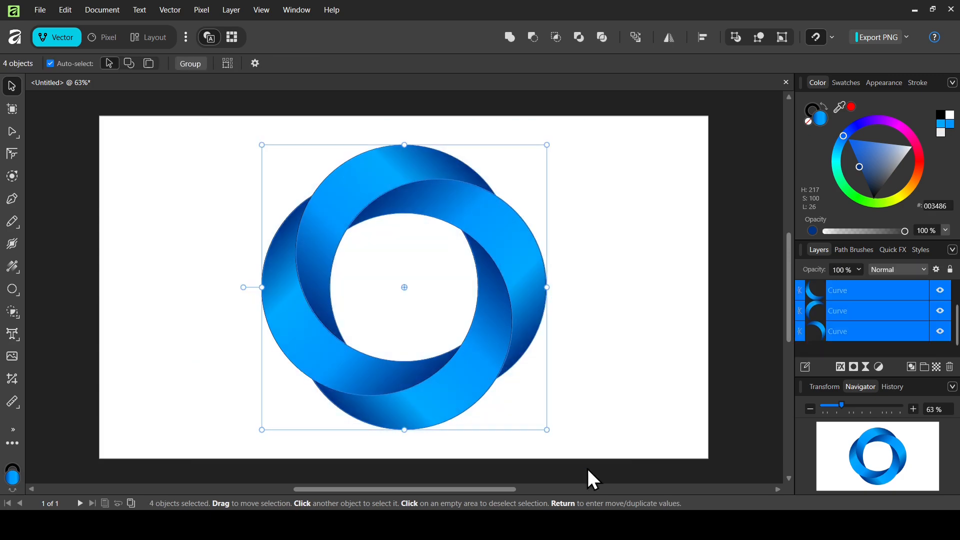
click(192, 64)
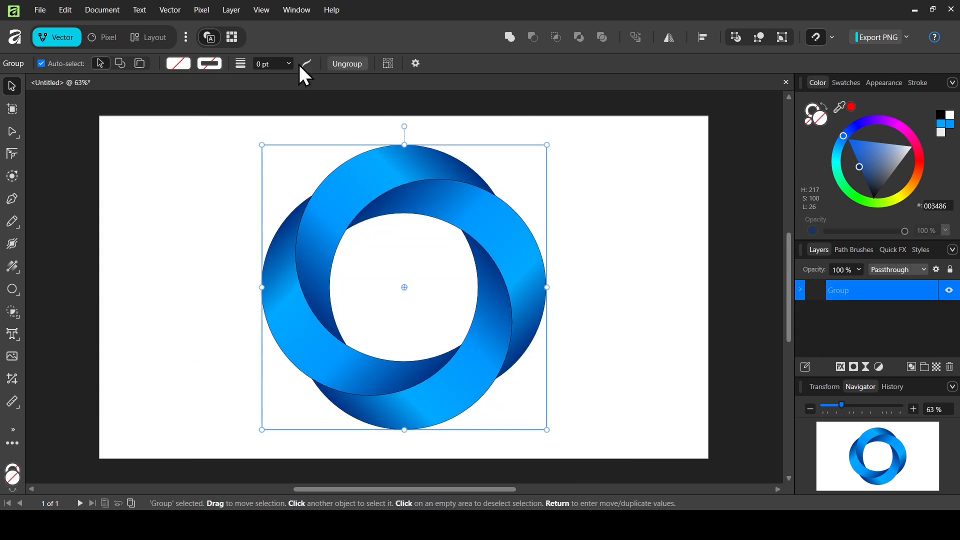